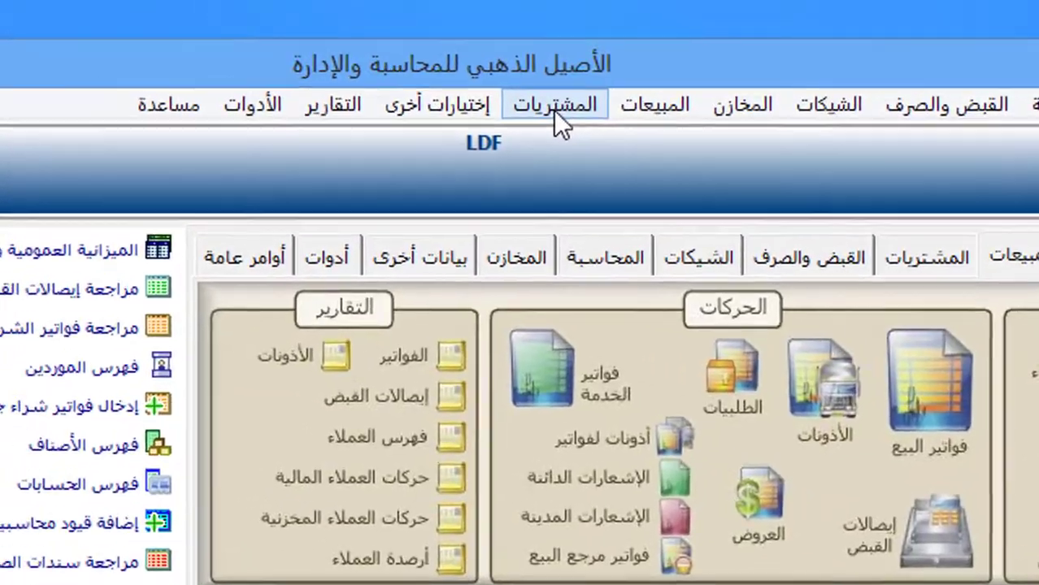
Step: Add a new supplier with the supplier's full name in الإسم and confirm saving it
{"action": "left_click", "coordinate": [481, 90]}
{"action": "mouse_move", "coordinate": [441, 130]}
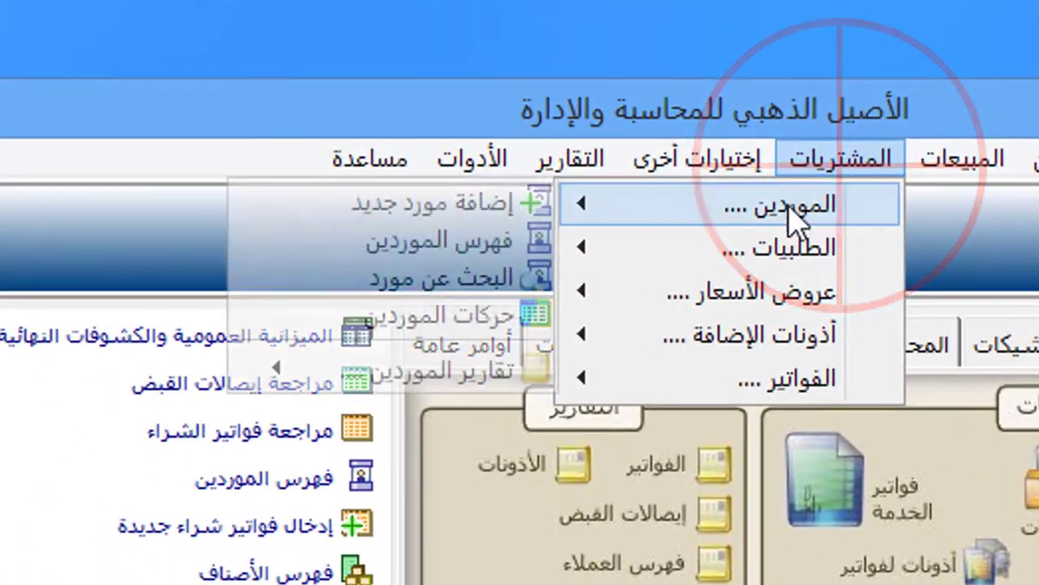
{"action": "left_click", "coordinate": [510, 213]}
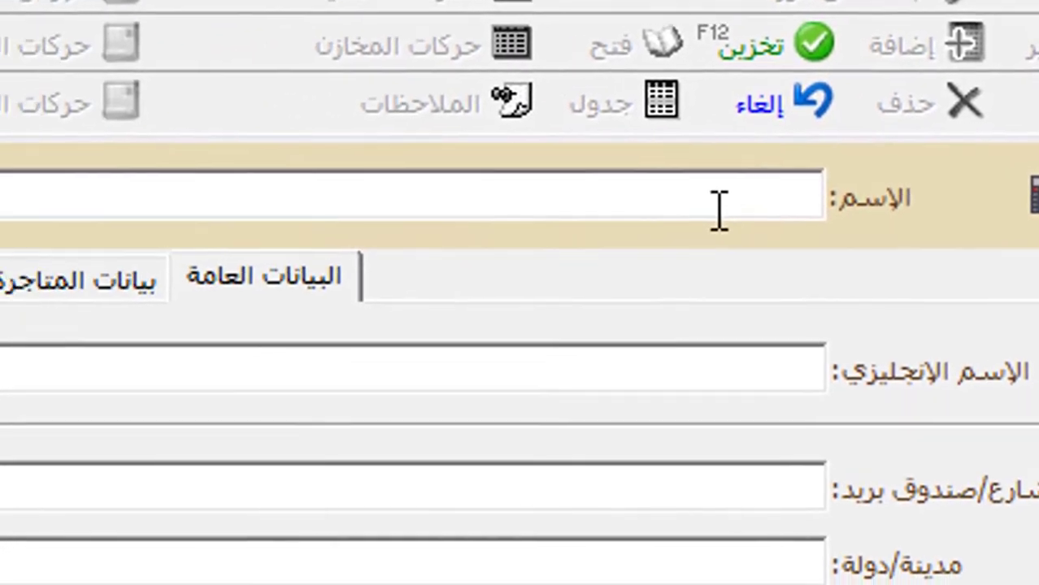
{"action": "left_click", "coordinate": [82, 250]}
{"action": "type", "text": "مح"}
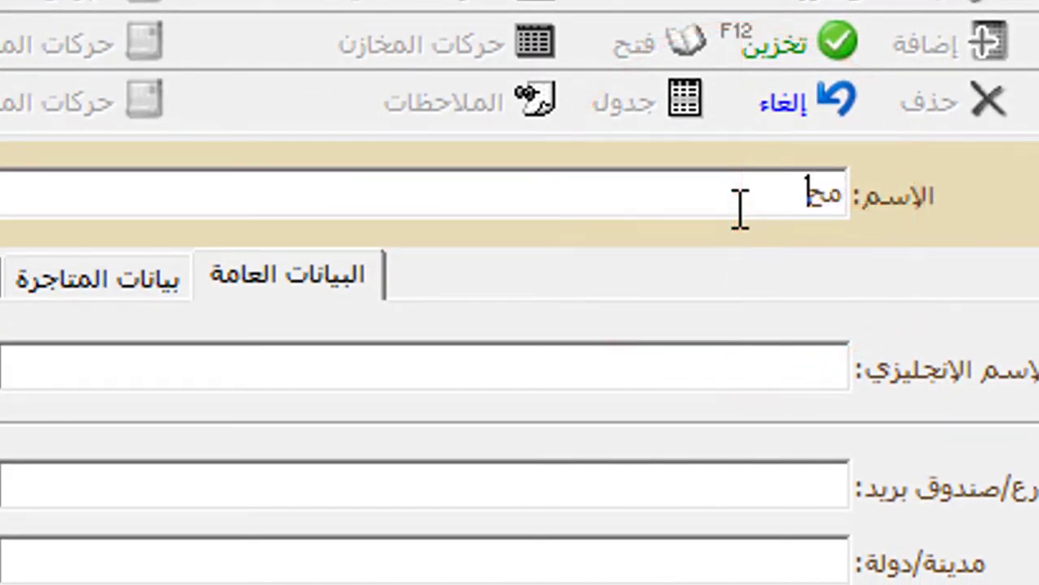
{"action": "type", "text": "مد كامران"}
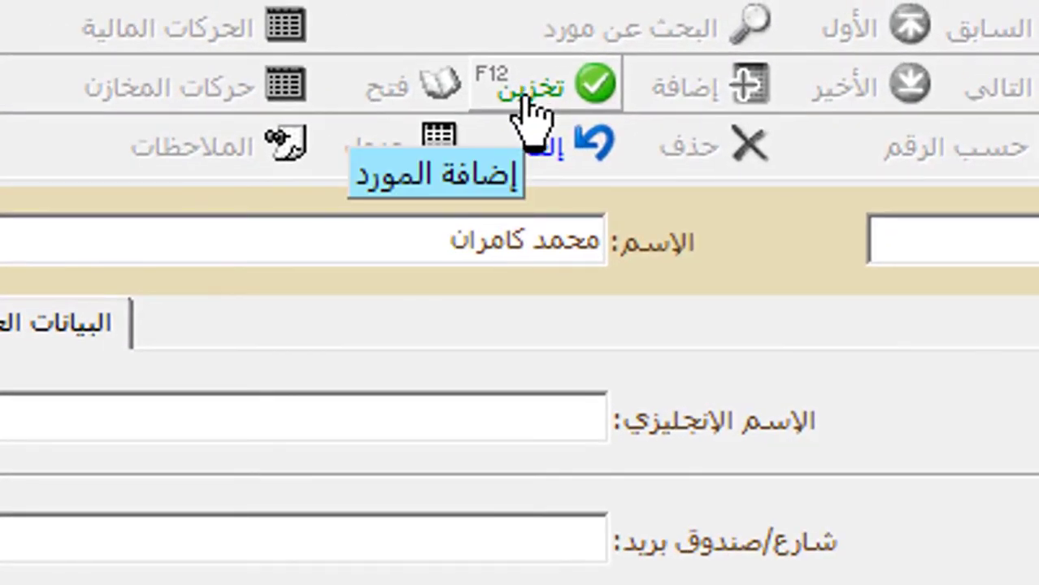
{"action": "left_click", "coordinate": [499, 85]}
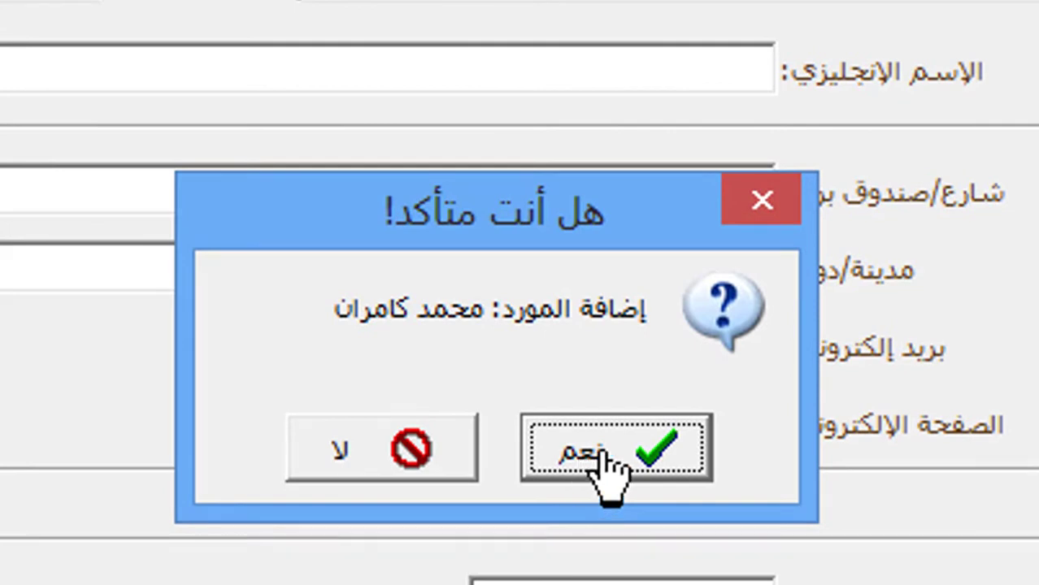
{"action": "left_click", "coordinate": [608, 449]}
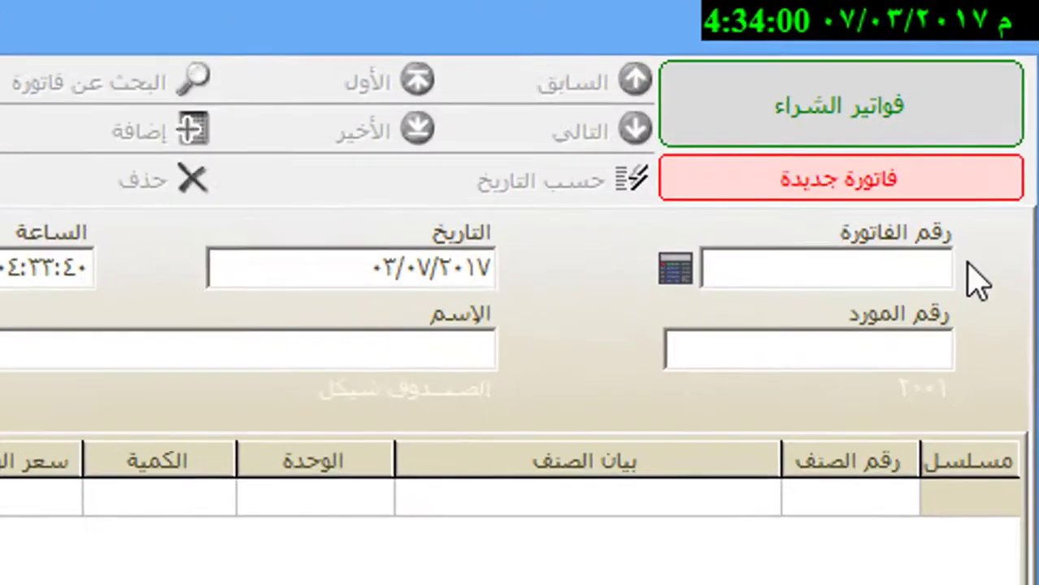
Step: Enter purchase invoice number 1 and choose supplier 2 from the supplier list
{"action": "type", "text": "1"}
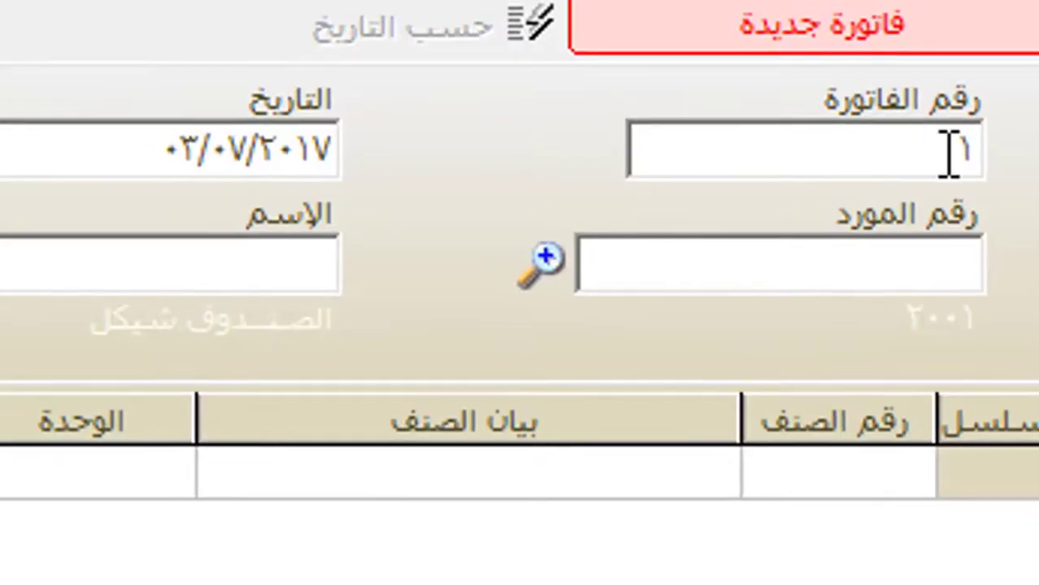
{"action": "key", "text": "Return"}
{"action": "type", "text": "1"}
{"action": "left_click", "coordinate": [553, 261]}
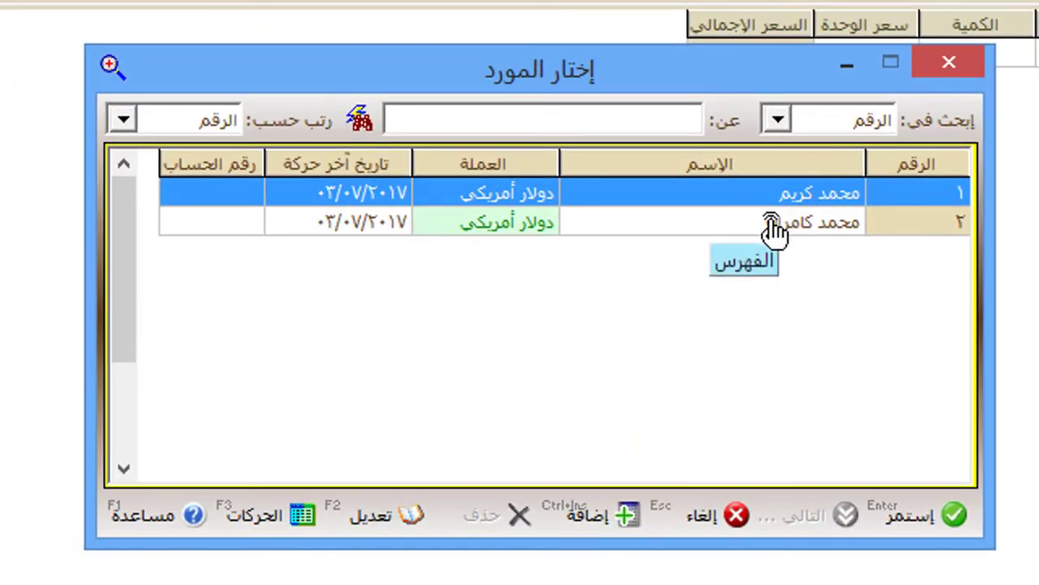
{"action": "double_click", "coordinate": [772, 232]}
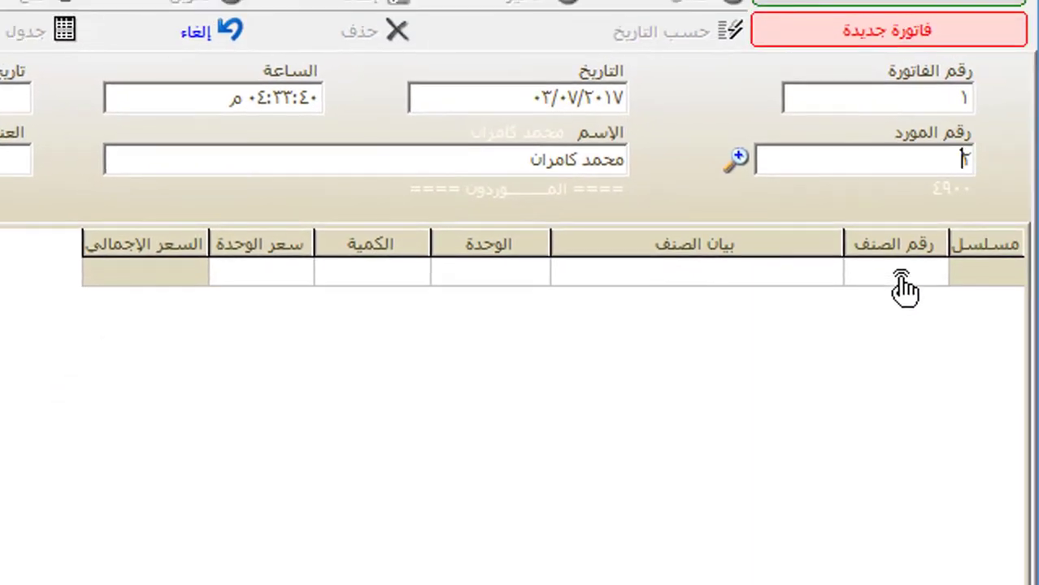
Step: Put item 4, the Panasonic 21-inch TV, on the first invoice line
{"action": "left_click", "coordinate": [902, 286]}
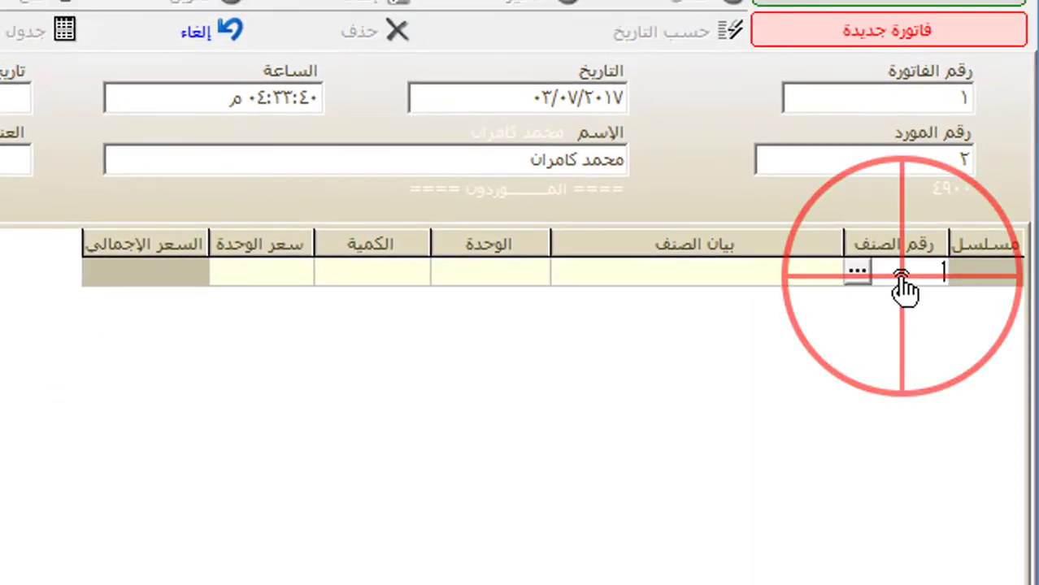
{"action": "left_click", "coordinate": [854, 273]}
{"action": "scroll", "coordinate": [772, 357], "scroll_direction": "down", "scroll_amount": 4}
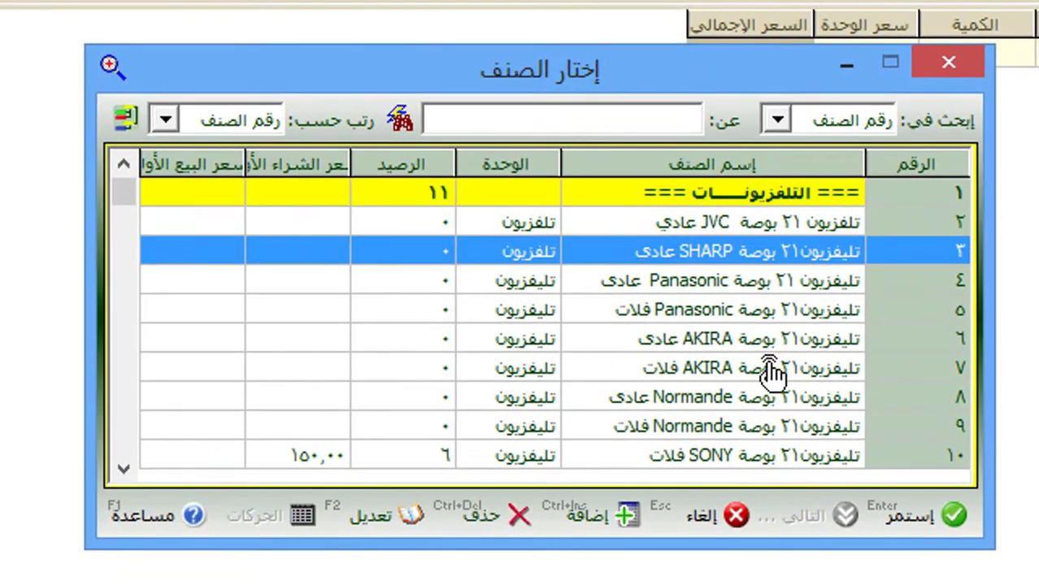
{"action": "scroll", "coordinate": [772, 337], "scroll_direction": "down", "scroll_amount": 4}
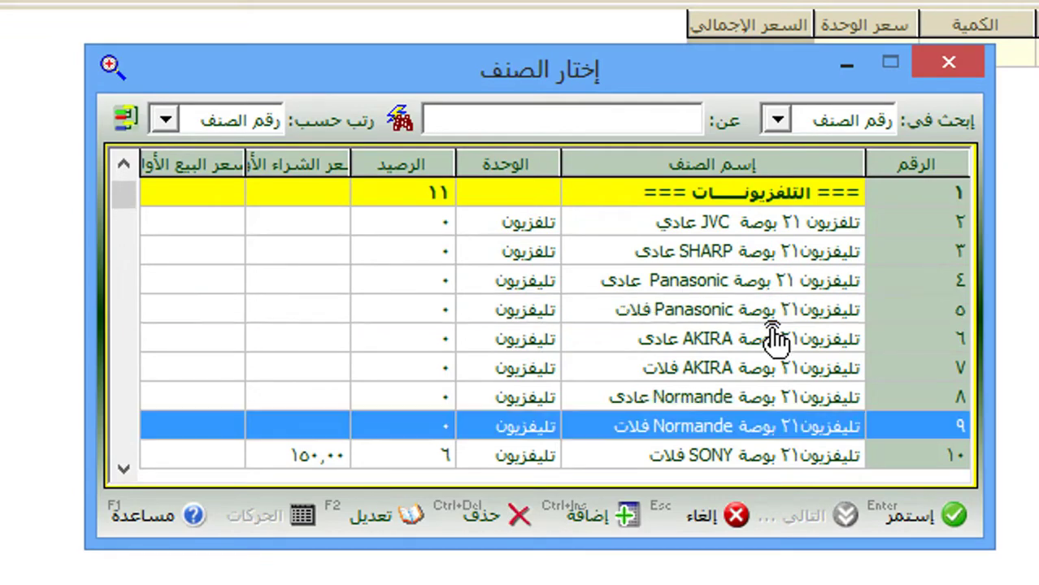
{"action": "scroll", "coordinate": [771, 333], "scroll_direction": "up", "scroll_amount": 5}
{"action": "double_click", "coordinate": [764, 284]}
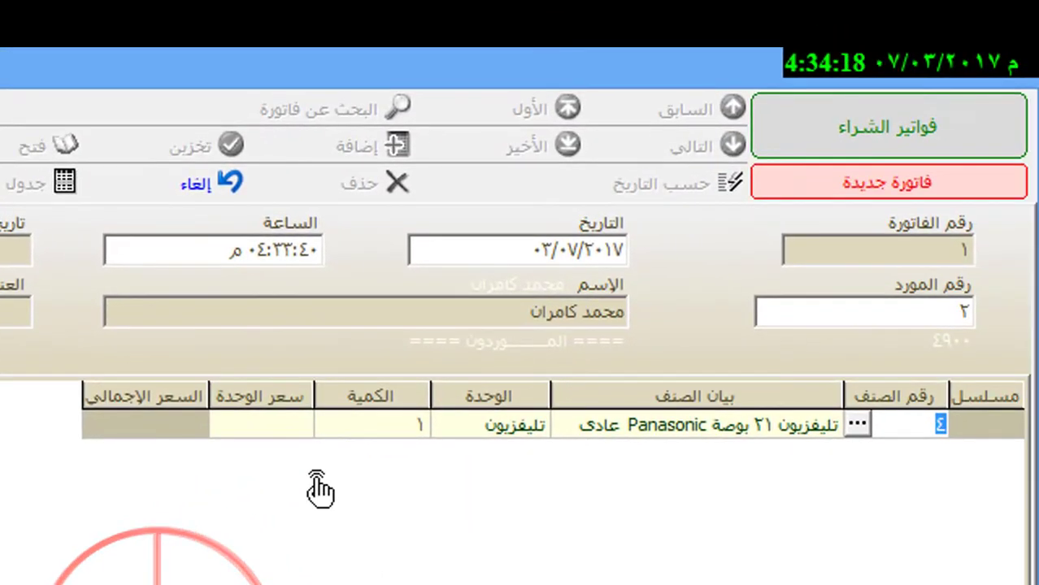
Step: Set the TV line to quantity 7 at unit price 220, totalling 1,540
{"action": "left_click", "coordinate": [358, 425]}
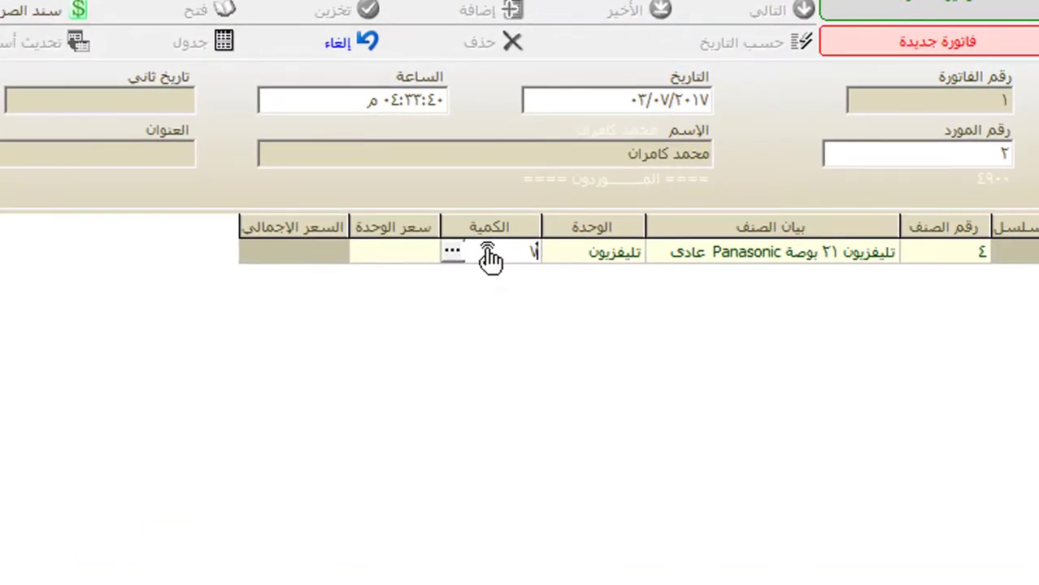
{"action": "left_click", "coordinate": [394, 259]}
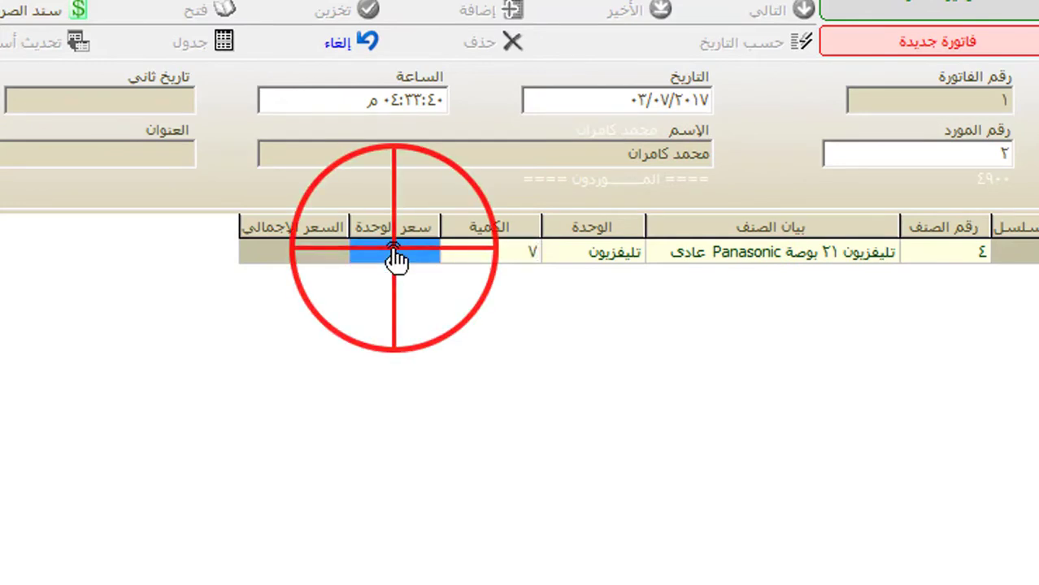
{"action": "left_click", "coordinate": [539, 256]}
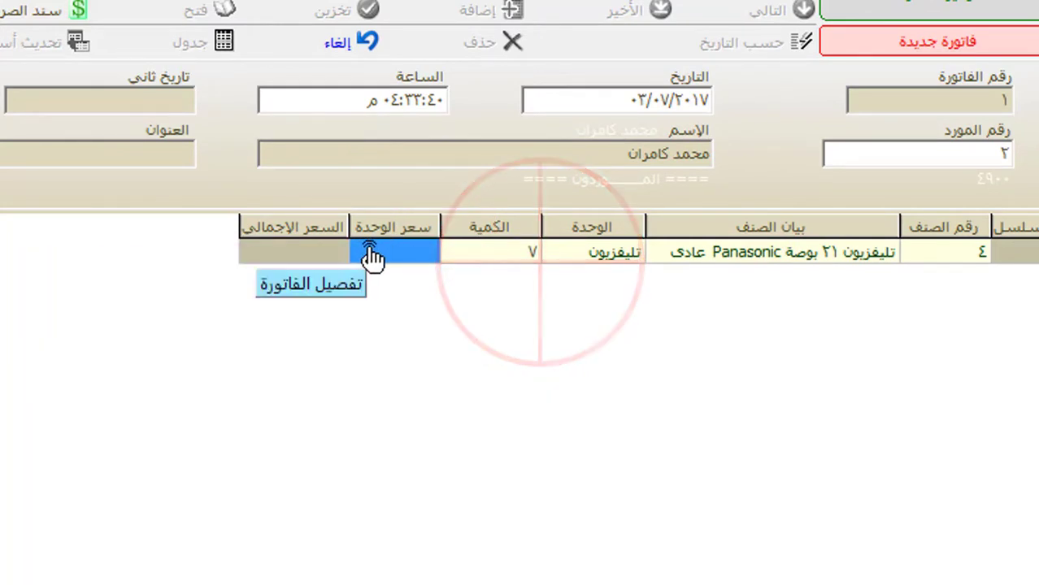
{"action": "left_click", "coordinate": [365, 254]}
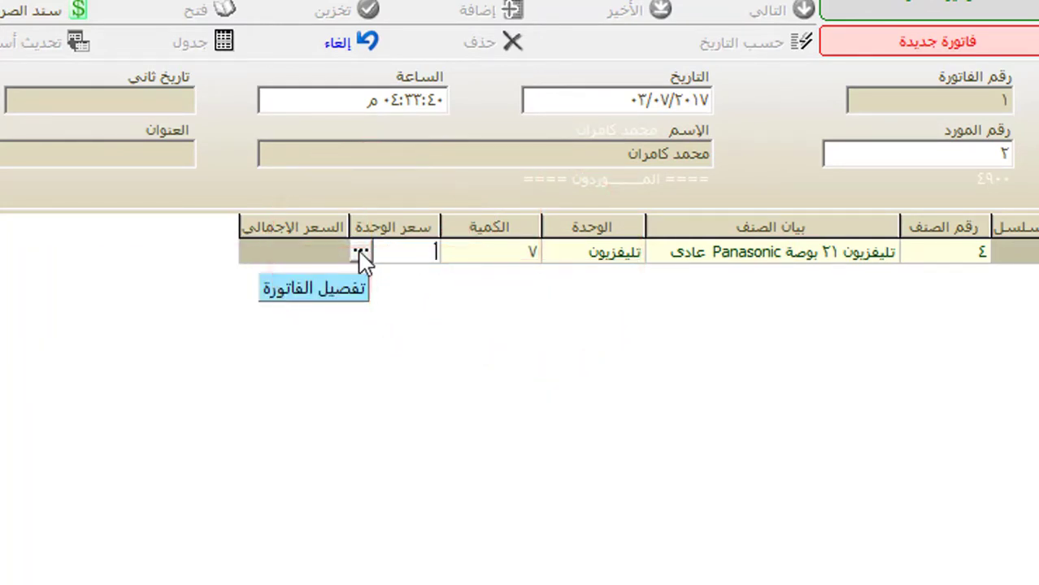
{"action": "type", "text": "1"}
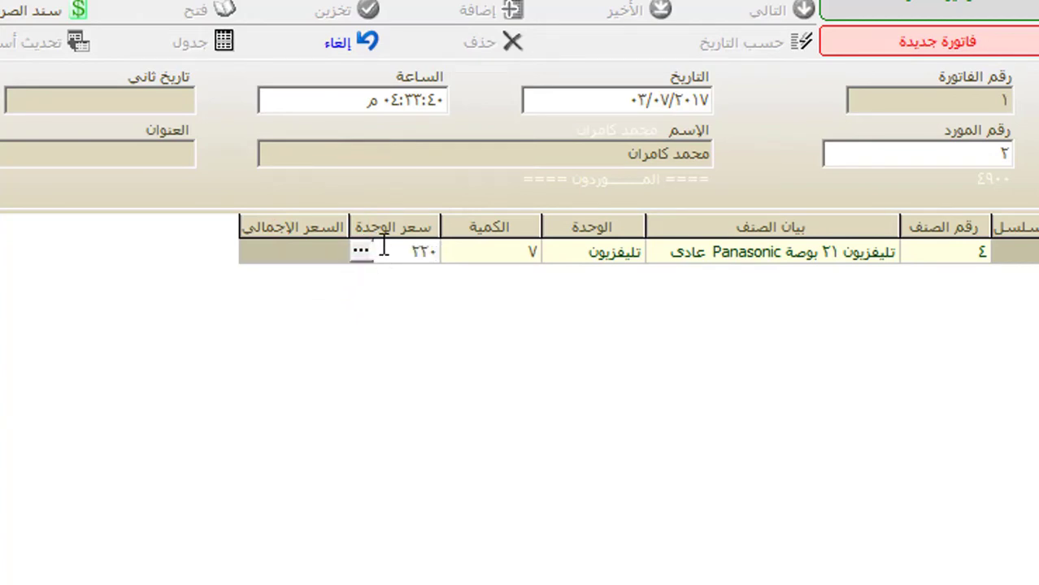
{"action": "left_click", "coordinate": [261, 259]}
{"action": "left_click", "coordinate": [388, 326]}
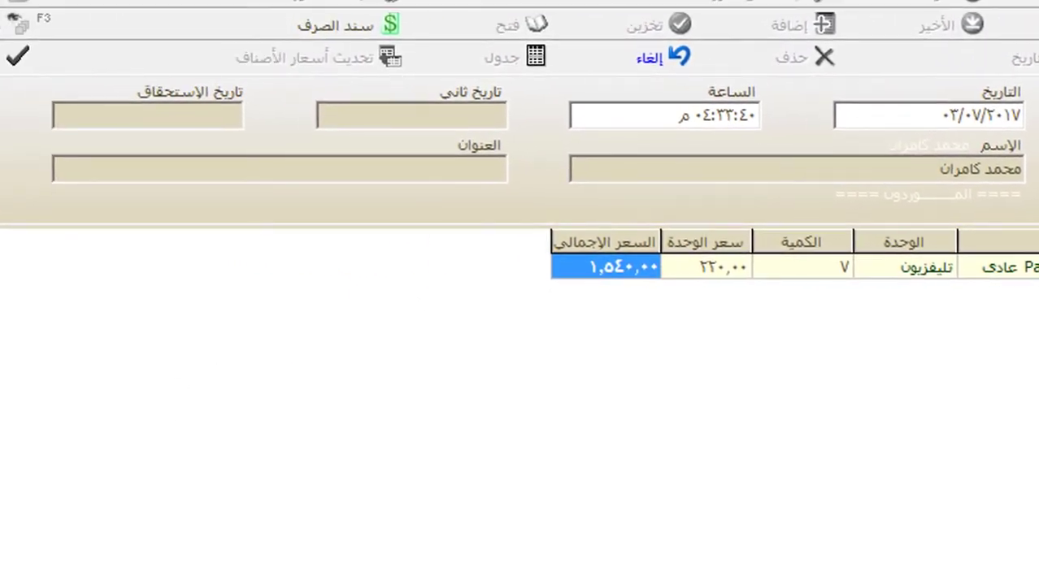
Step: Save the purchase invoice with F12 and bring up the طباعة الفاتورة print dialog
{"action": "left_click", "coordinate": [391, 569]}
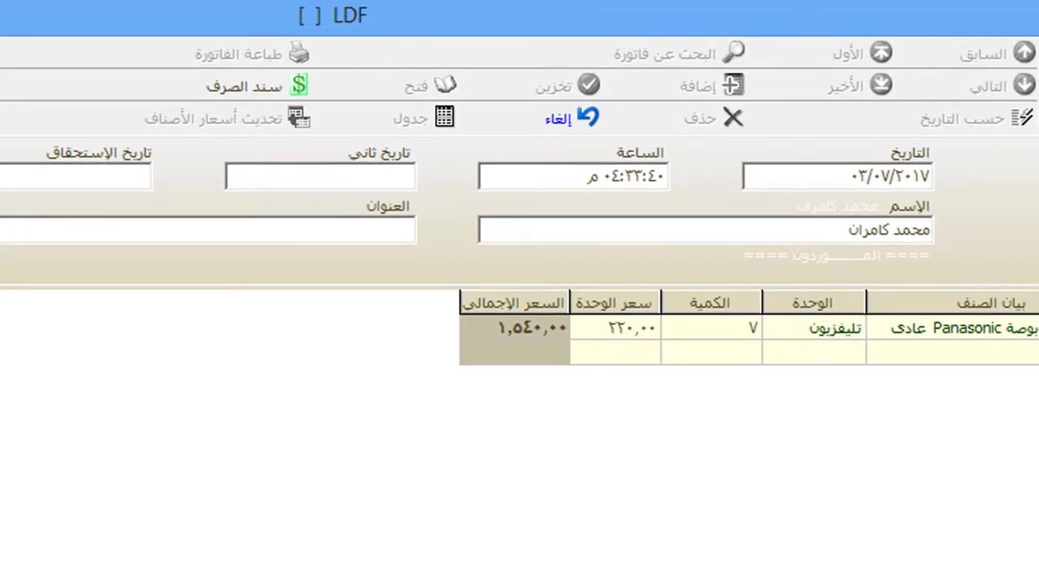
{"action": "key", "text": "F12"}
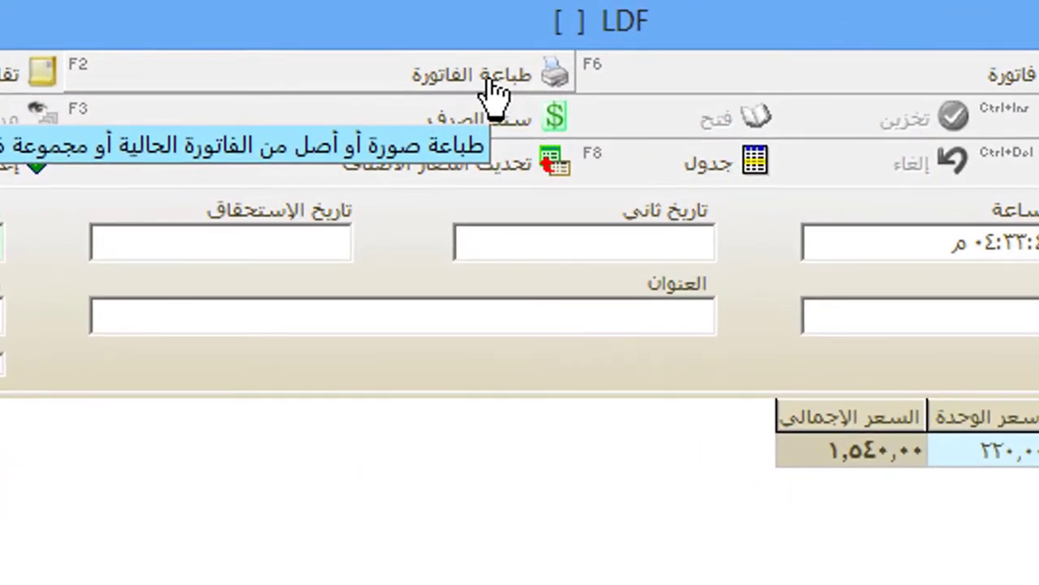
{"action": "left_click", "coordinate": [492, 85]}
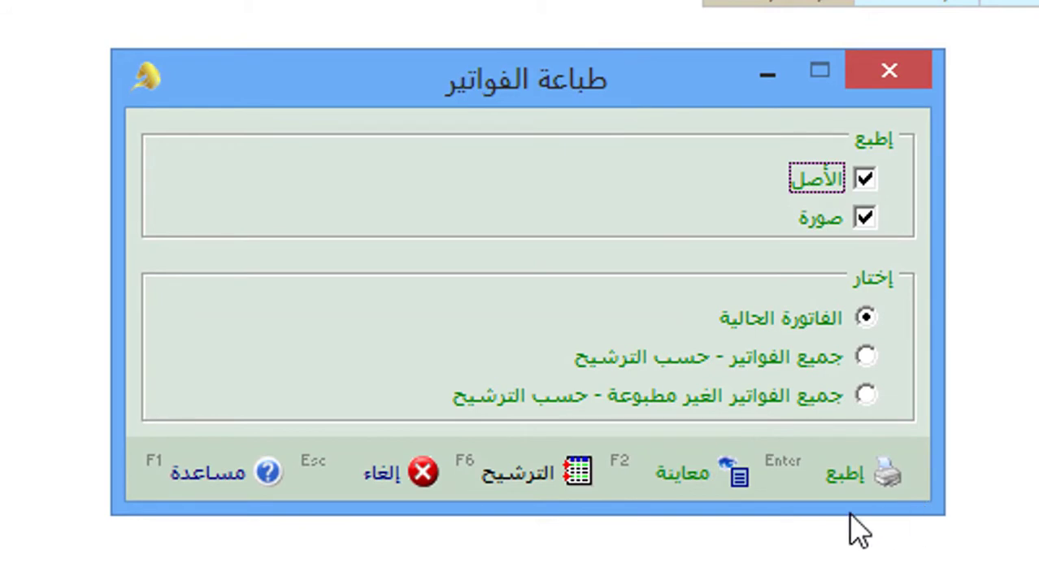
Step: Preview the invoice via معاينة, scroll through it, and close the preview
{"action": "left_click", "coordinate": [693, 475]}
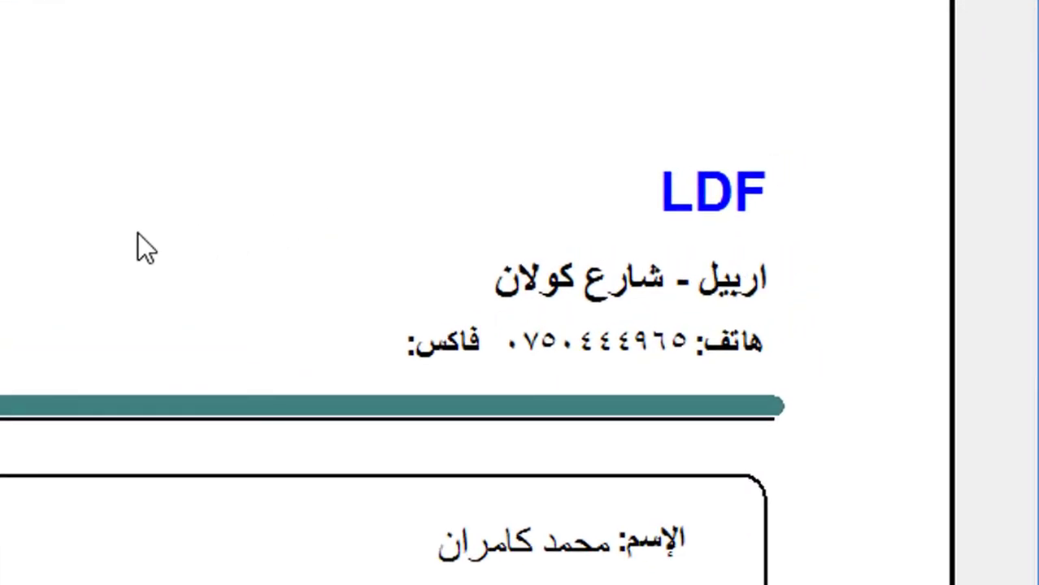
{"action": "scroll", "coordinate": [139, 236], "scroll_direction": "down", "scroll_amount": 3}
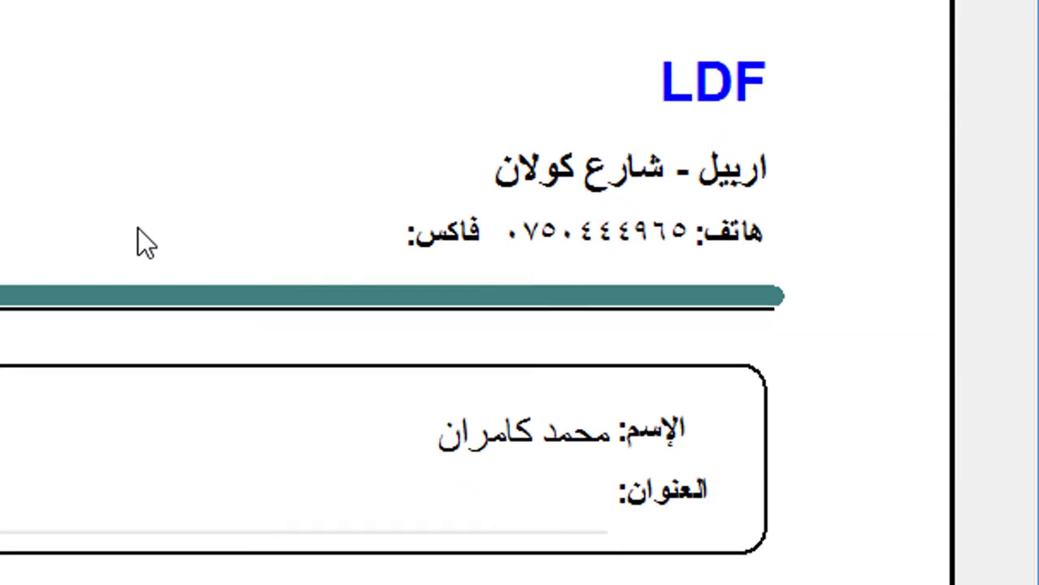
{"action": "scroll", "coordinate": [140, 227], "scroll_direction": "down", "scroll_amount": 3}
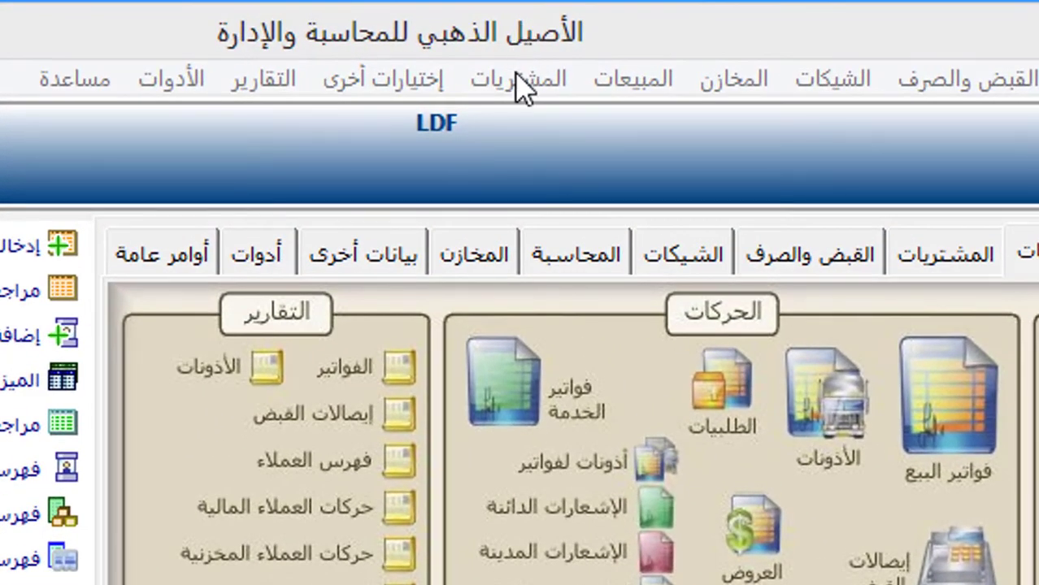
{"action": "left_click", "coordinate": [517, 79]}
Step: Create supplier number 4 named شركة LG and confirm saving it
{"action": "mouse_move", "coordinate": [514, 127]}
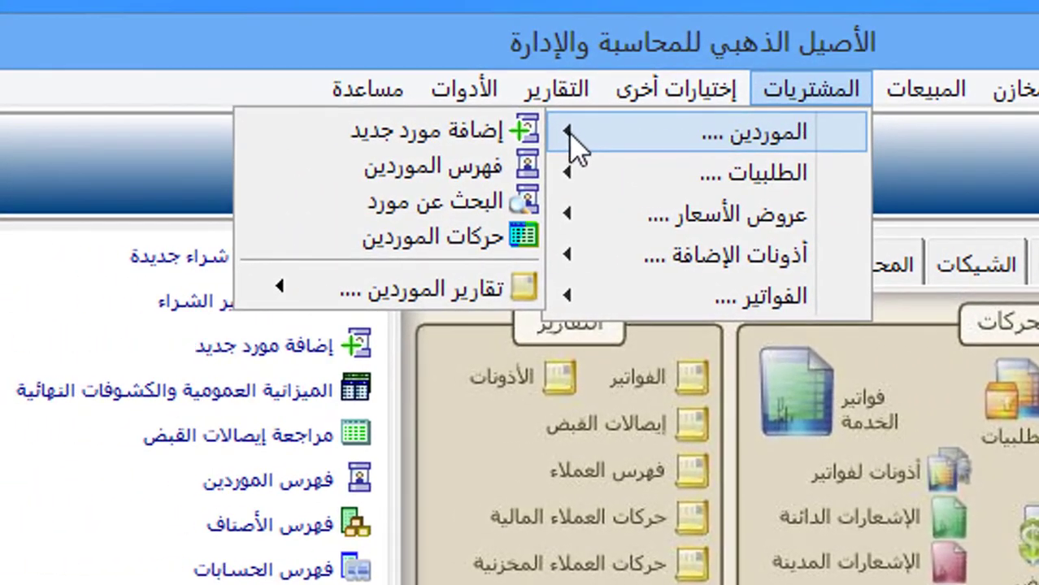
{"action": "left_click", "coordinate": [525, 130]}
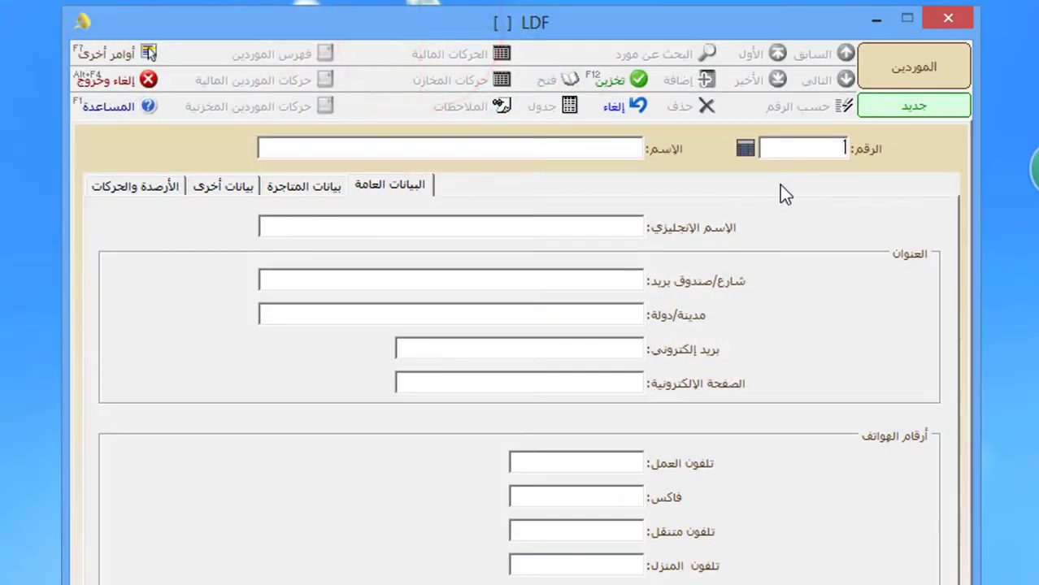
{"action": "left_click", "coordinate": [807, 150]}
{"action": "left_click", "coordinate": [545, 148]}
{"action": "type", "text": "ش"}
{"action": "type", "text": "ركة LG"}
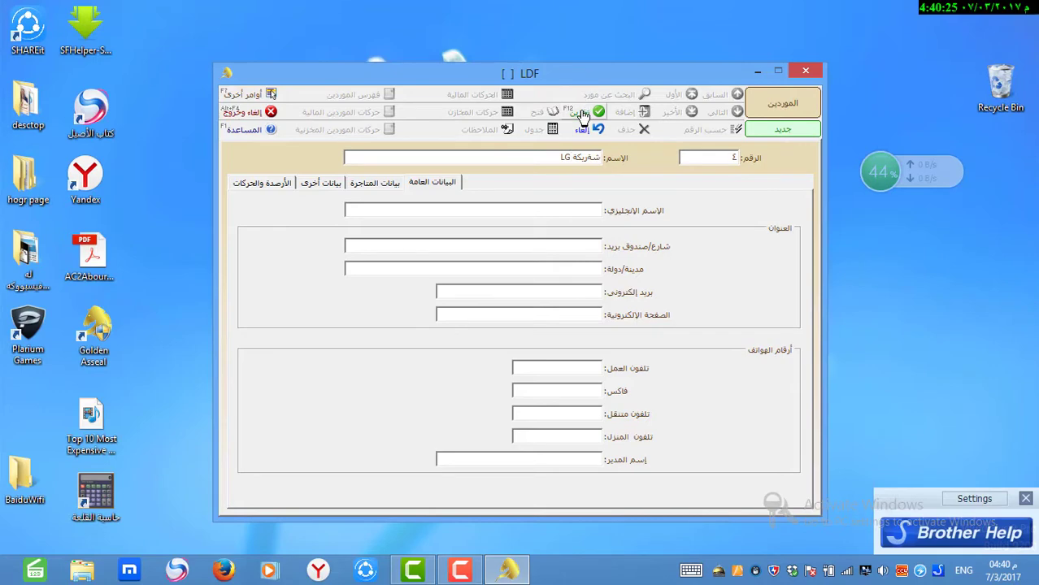
{"action": "left_click", "coordinate": [580, 112]}
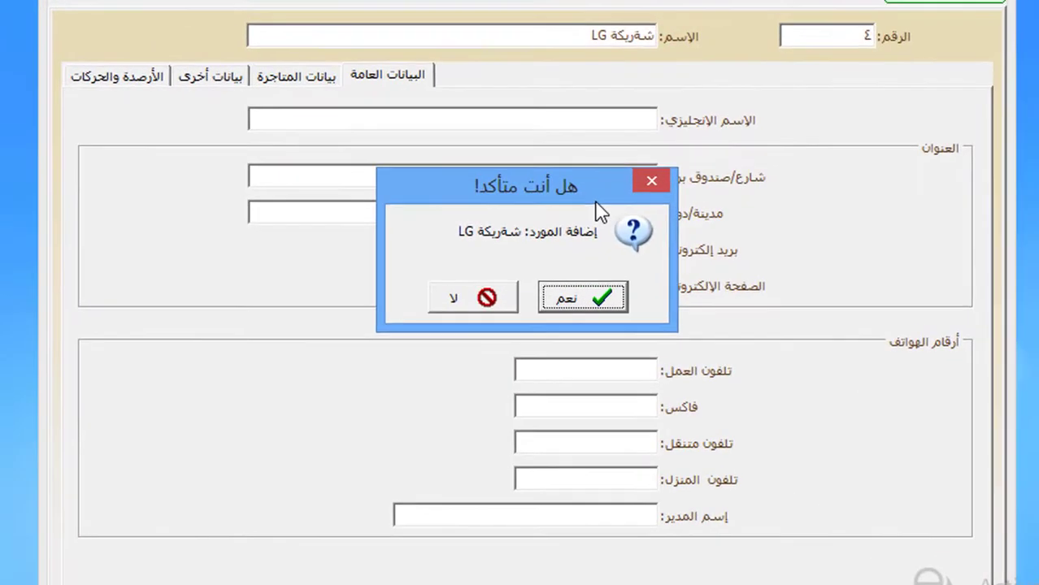
{"action": "left_click", "coordinate": [557, 298]}
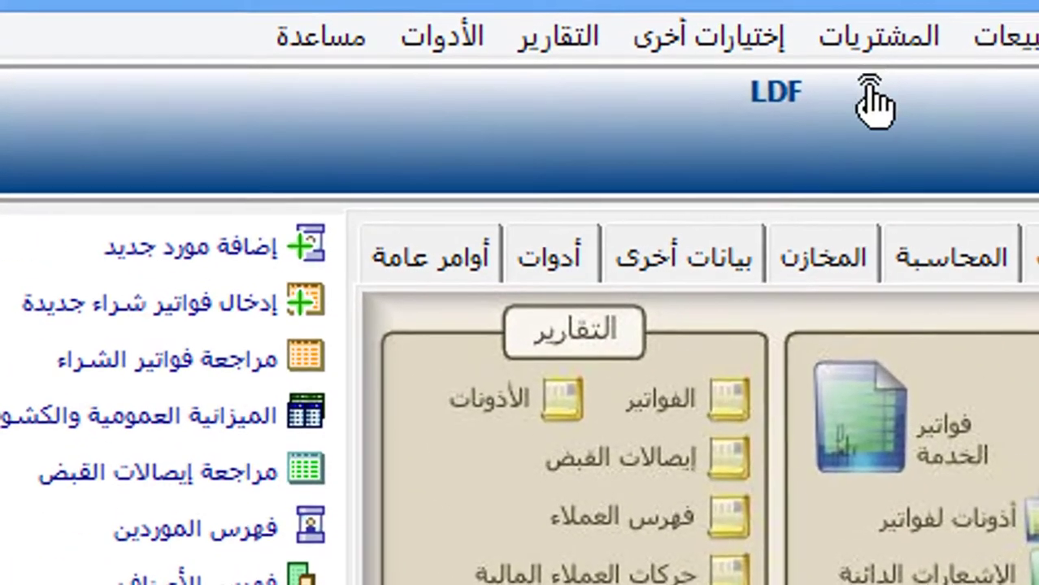
Step: Open new purchase invoice 5 and choose supplier 4, شركة LG, from the supplier list
{"action": "left_click", "coordinate": [879, 52]}
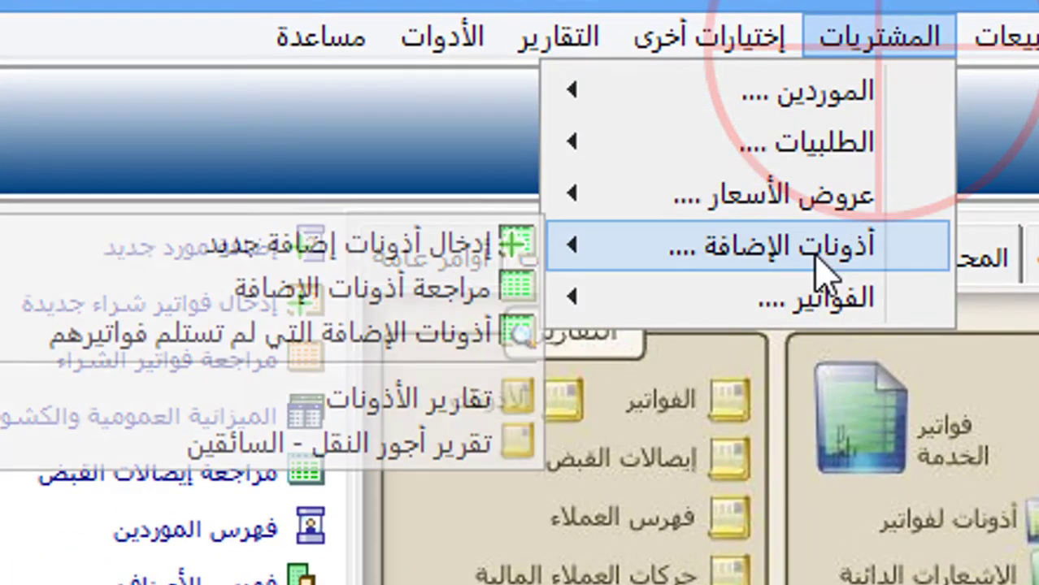
{"action": "mouse_move", "coordinate": [809, 294]}
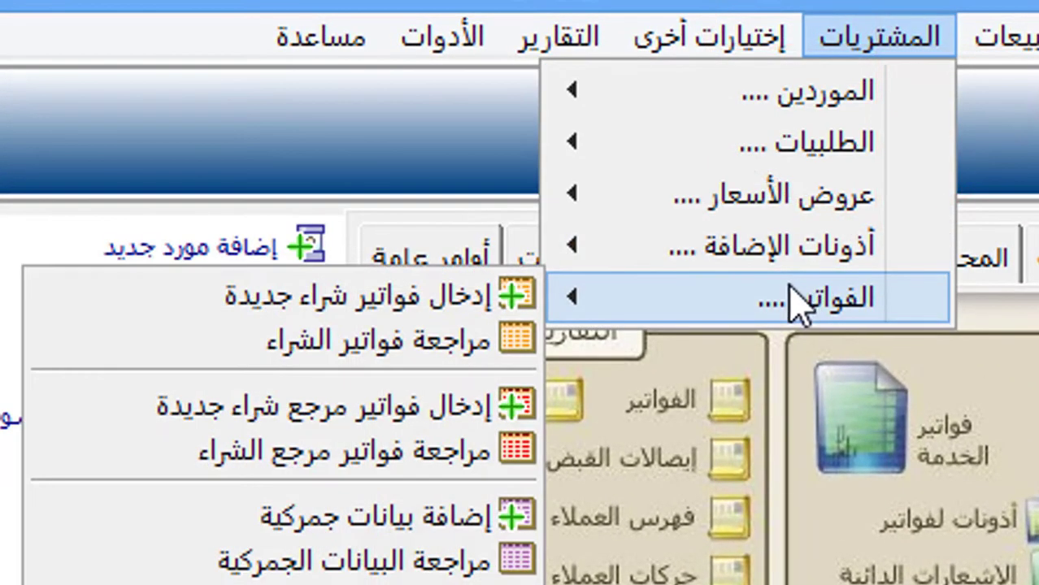
{"action": "left_click", "coordinate": [489, 297]}
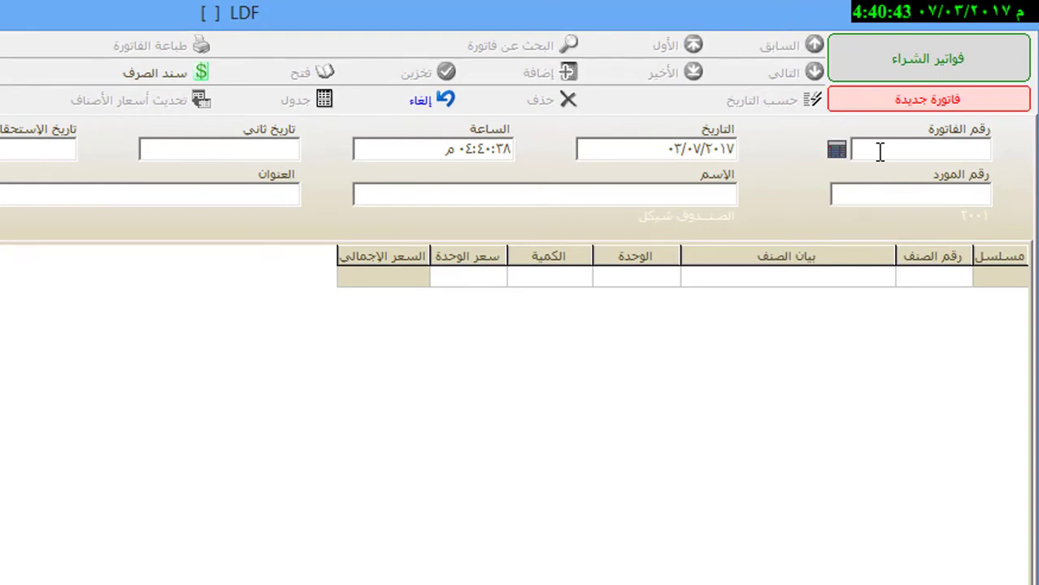
{"action": "left_click", "coordinate": [866, 202]}
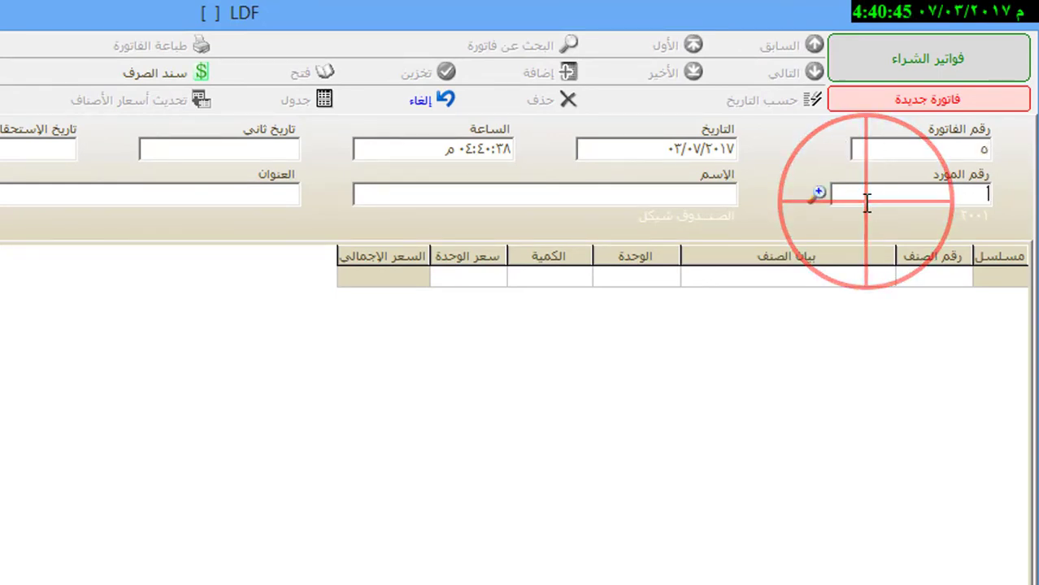
{"action": "left_click", "coordinate": [816, 199]}
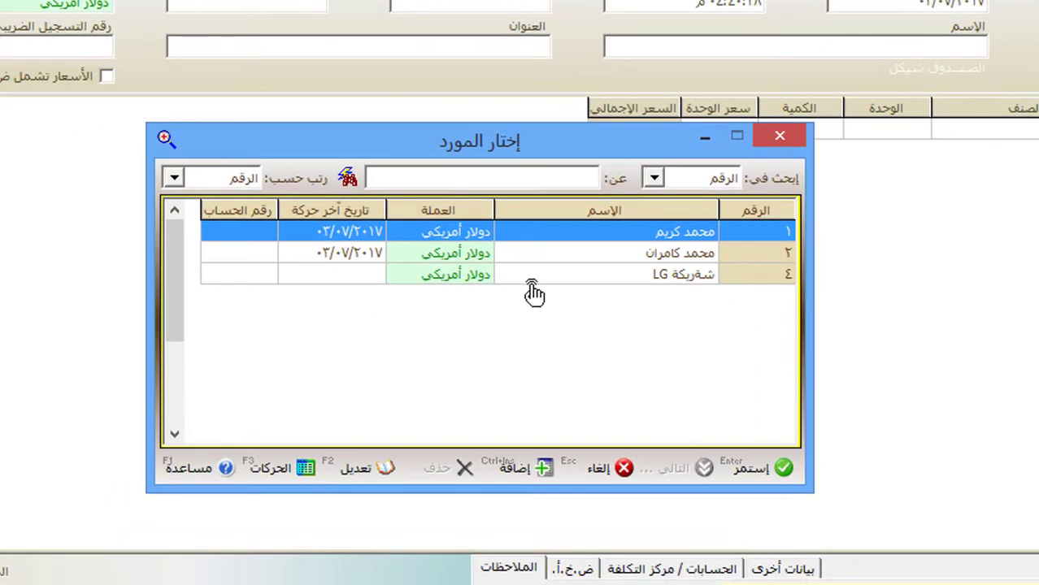
{"action": "double_click", "coordinate": [532, 276]}
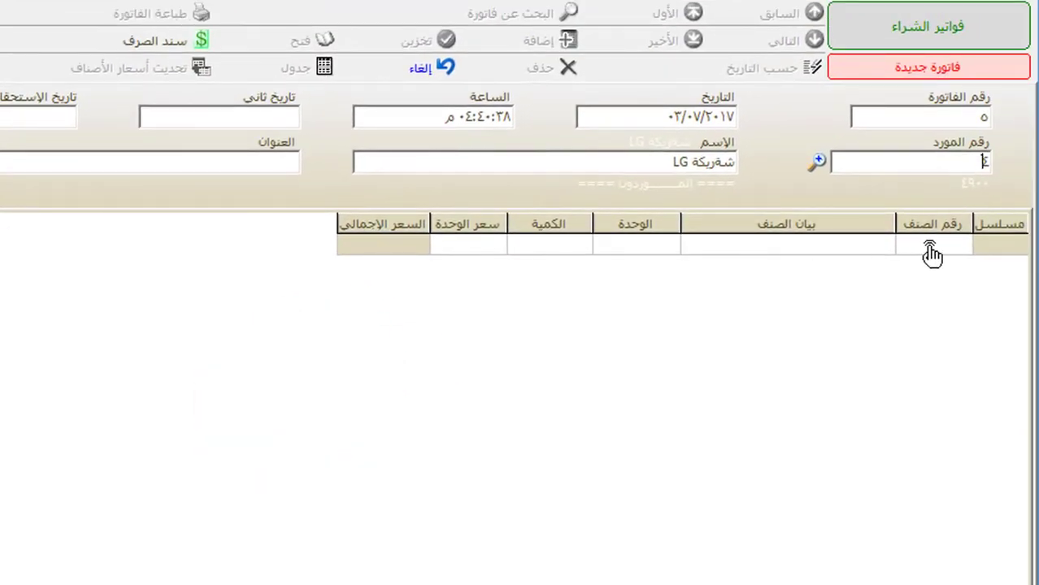
{"action": "left_click", "coordinate": [932, 253]}
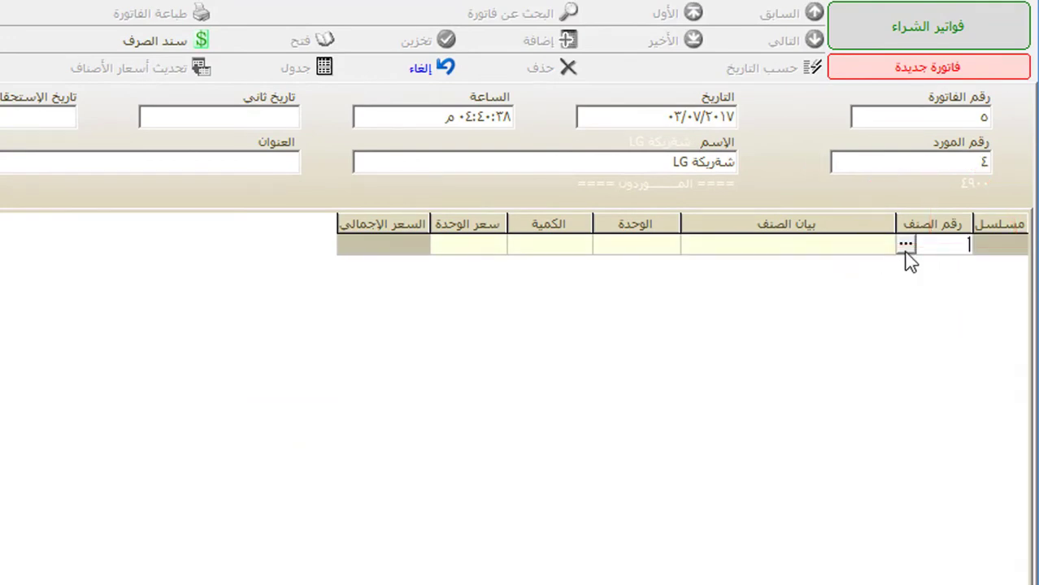
Step: Pick item ٥٠٦, the LG 8.5 kg semi-automatic washer, from إختار الصنف for line one
{"action": "left_click", "coordinate": [905, 245]}
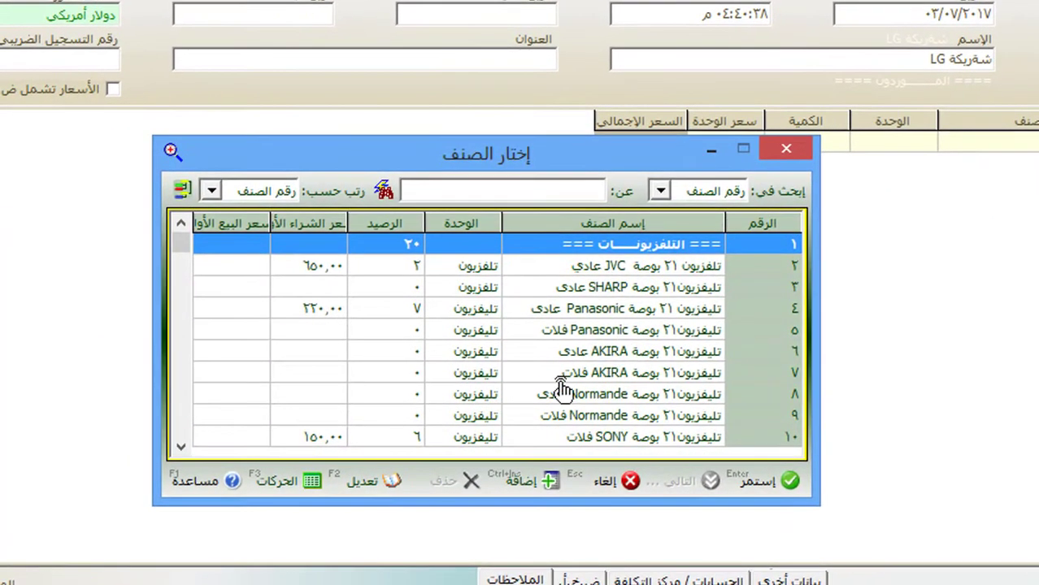
{"action": "scroll", "coordinate": [560, 390], "scroll_direction": "down", "scroll_amount": 20}
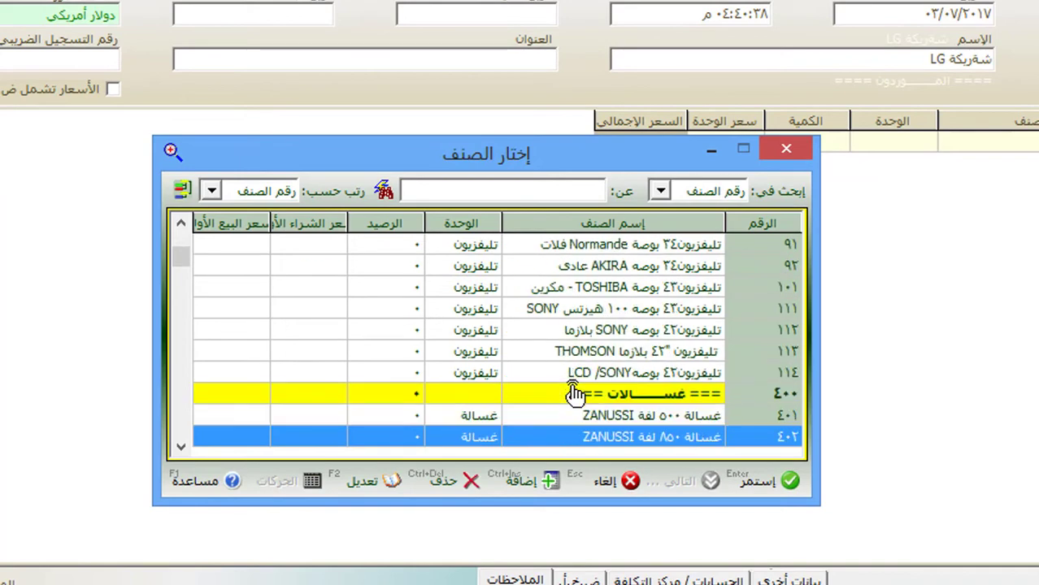
{"action": "scroll", "coordinate": [573, 394], "scroll_direction": "down", "scroll_amount": 9}
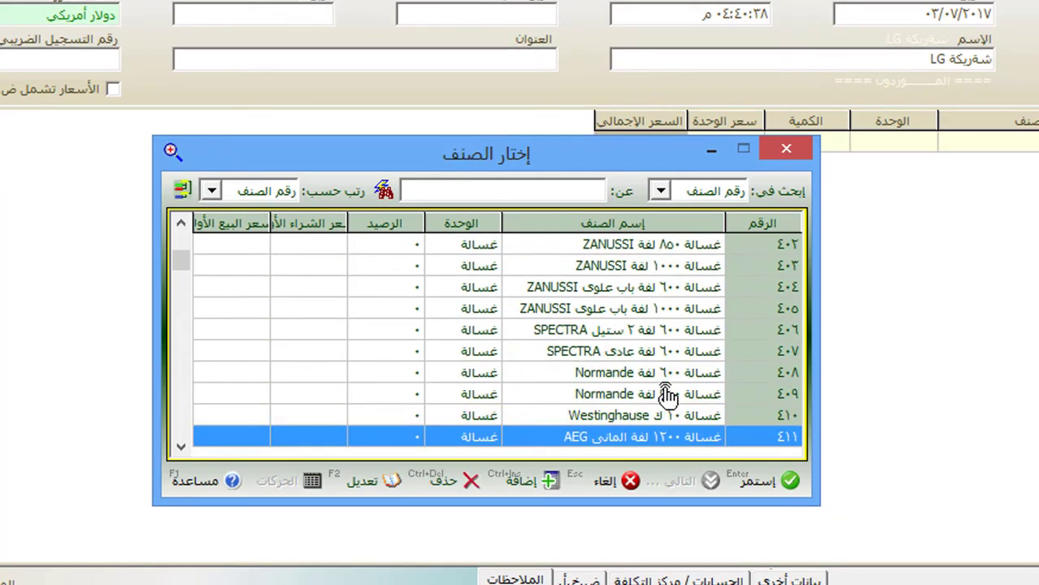
{"action": "scroll", "coordinate": [667, 396], "scroll_direction": "down", "scroll_amount": 11}
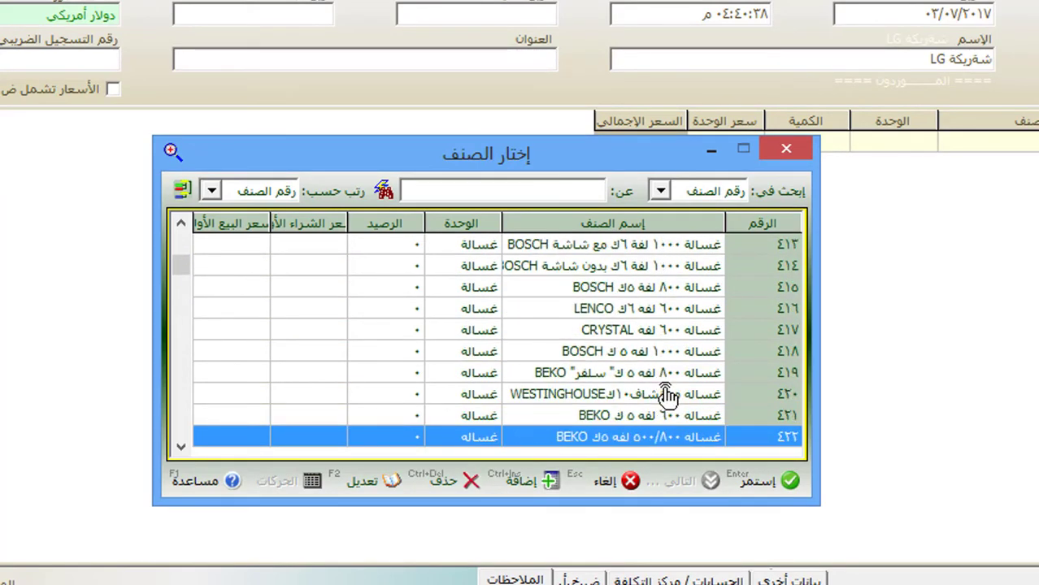
{"action": "scroll", "coordinate": [666, 396], "scroll_direction": "down", "scroll_amount": 5}
{"action": "scroll", "coordinate": [667, 395], "scroll_direction": "down", "scroll_amount": 3}
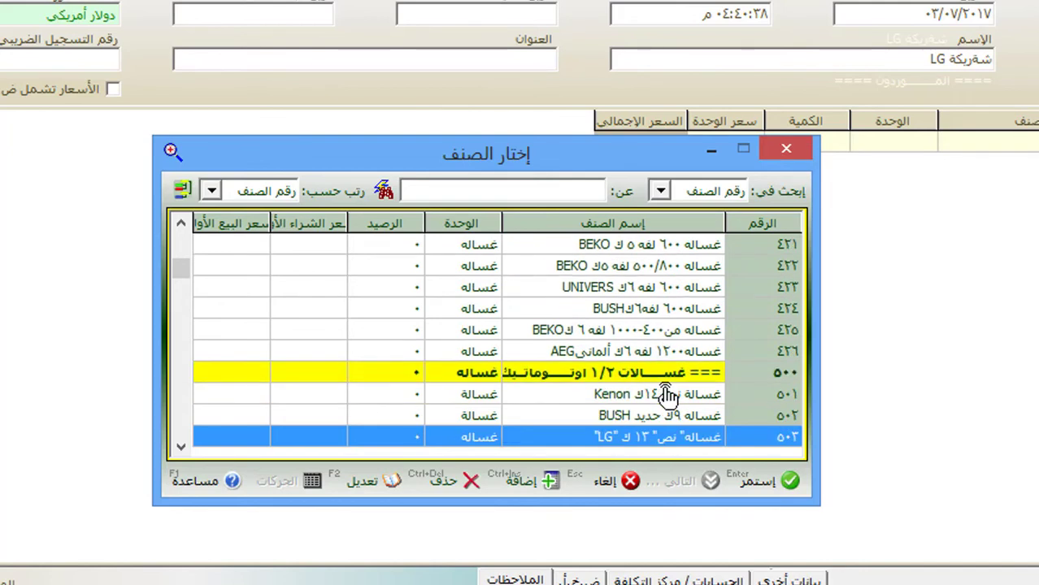
{"action": "scroll", "coordinate": [667, 396], "scroll_direction": "down", "scroll_amount": 4}
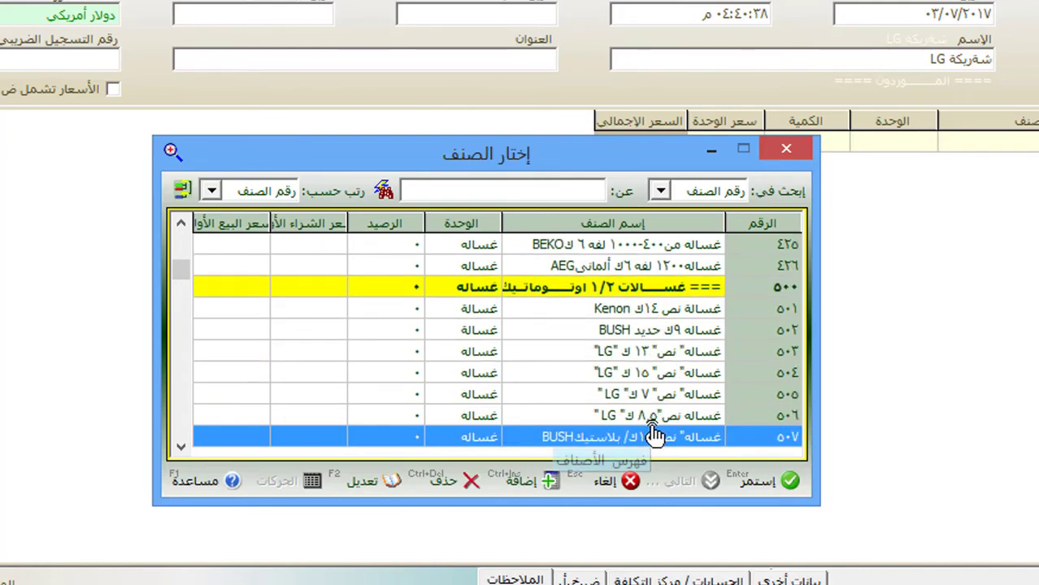
{"action": "left_click", "coordinate": [694, 418]}
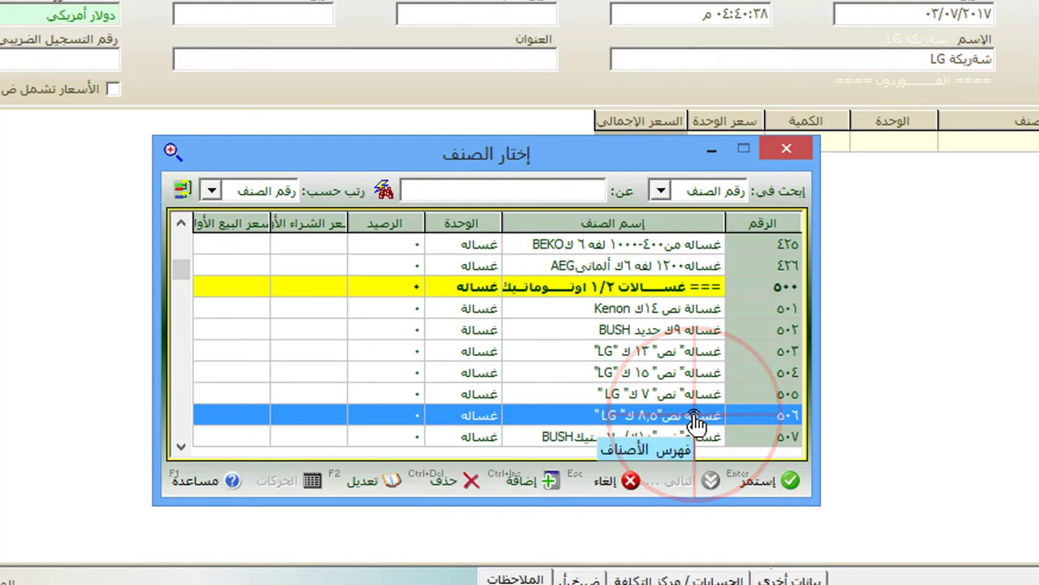
{"action": "left_click", "coordinate": [788, 480]}
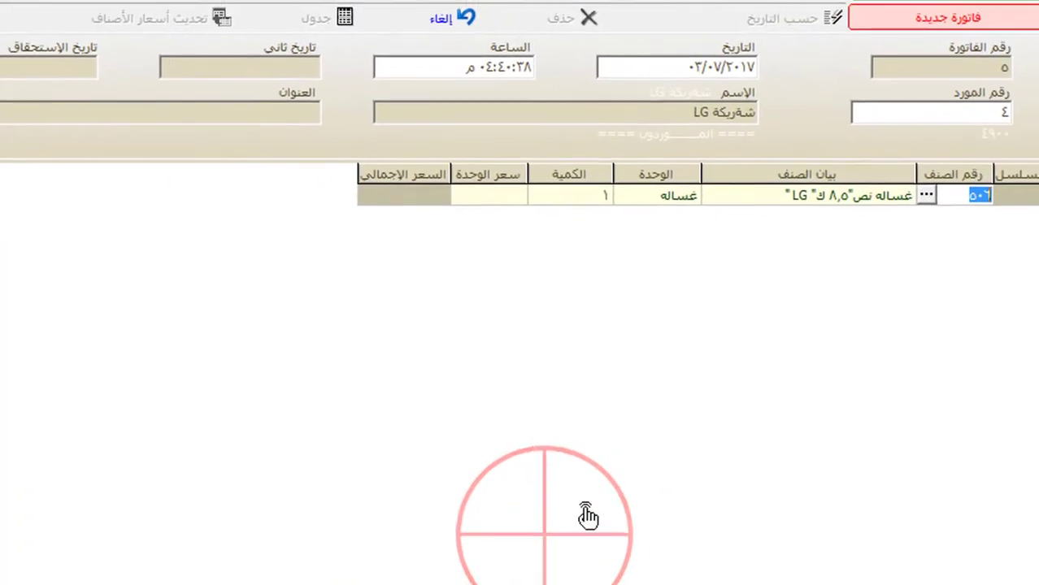
Step: Enter quantity 4 and unit price 350 on the washer line, totalling 1,400
{"action": "left_click", "coordinate": [571, 204]}
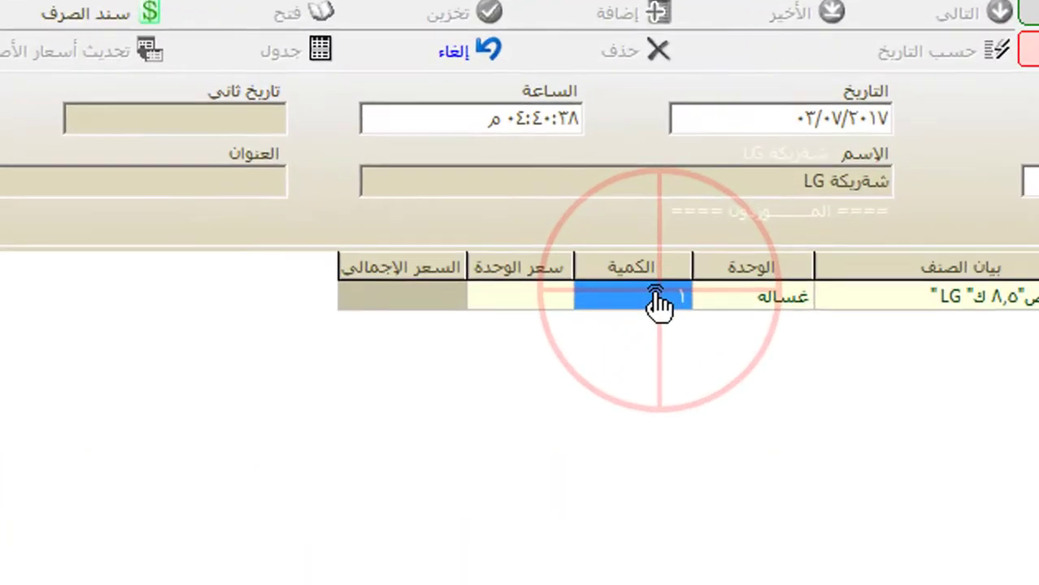
{"action": "type", "text": "4"}
{"action": "left_click", "coordinate": [479, 329]}
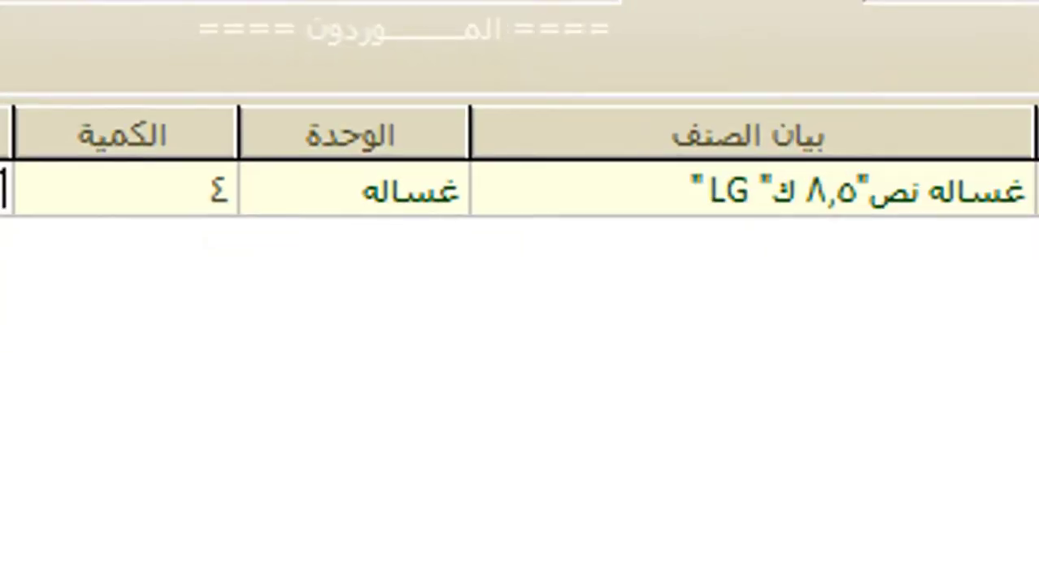
{"action": "type", "text": "350"}
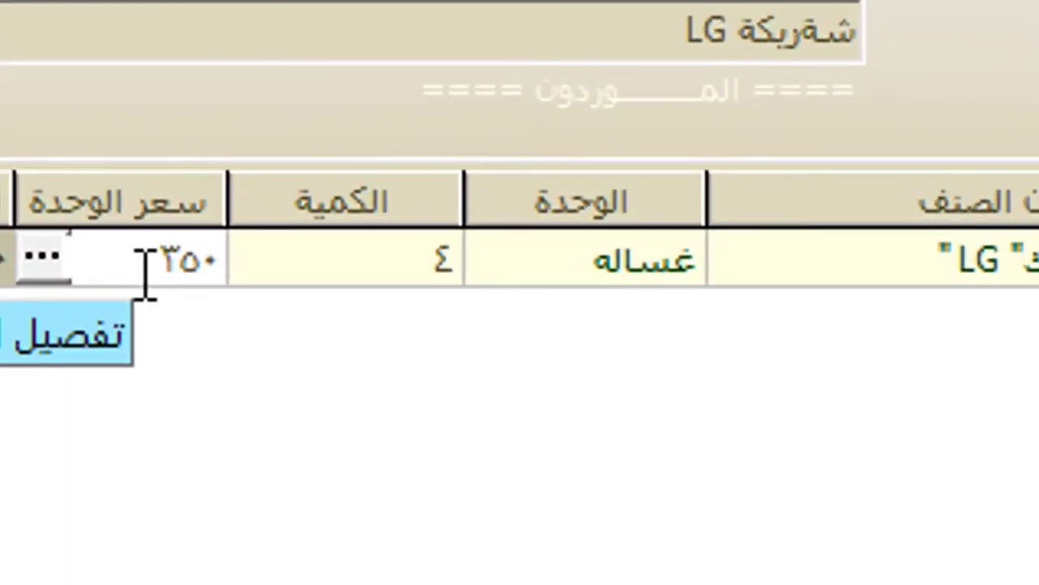
{"action": "key", "text": "Return"}
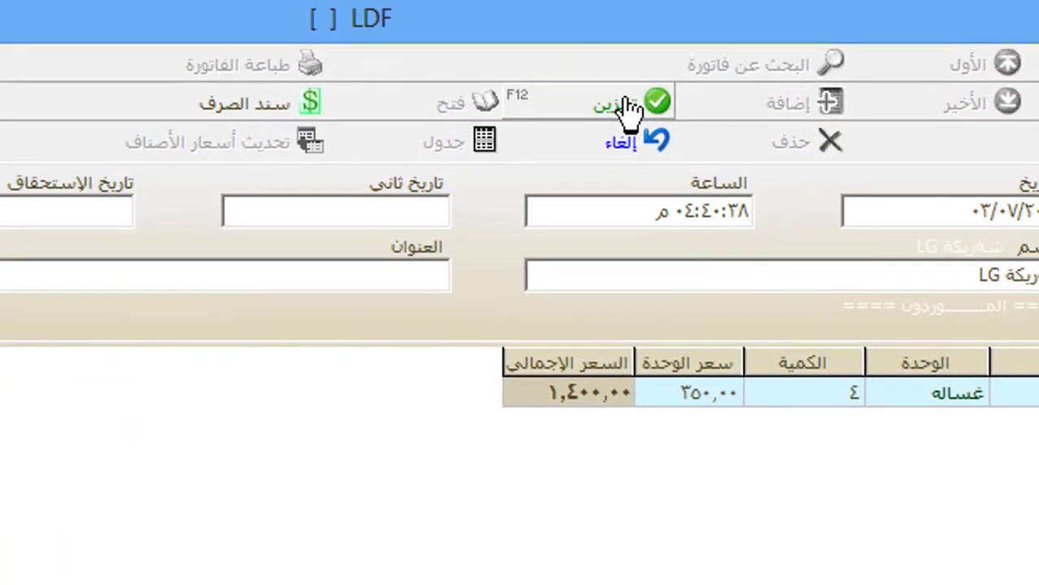
Step: Save purchase invoice 5 with تخزين and confirm with نعم
{"action": "left_click", "coordinate": [630, 106]}
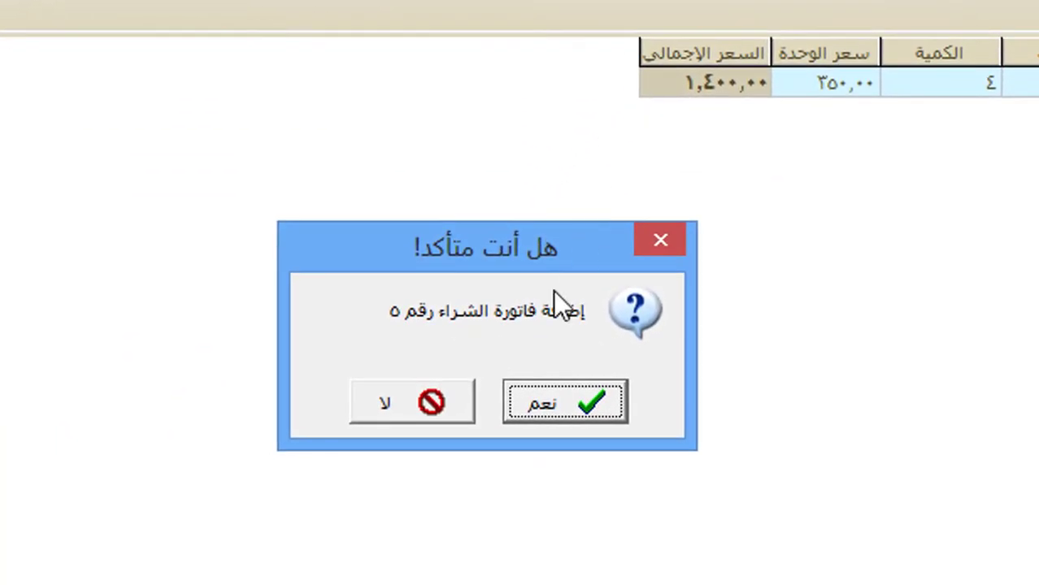
{"action": "left_click", "coordinate": [538, 404]}
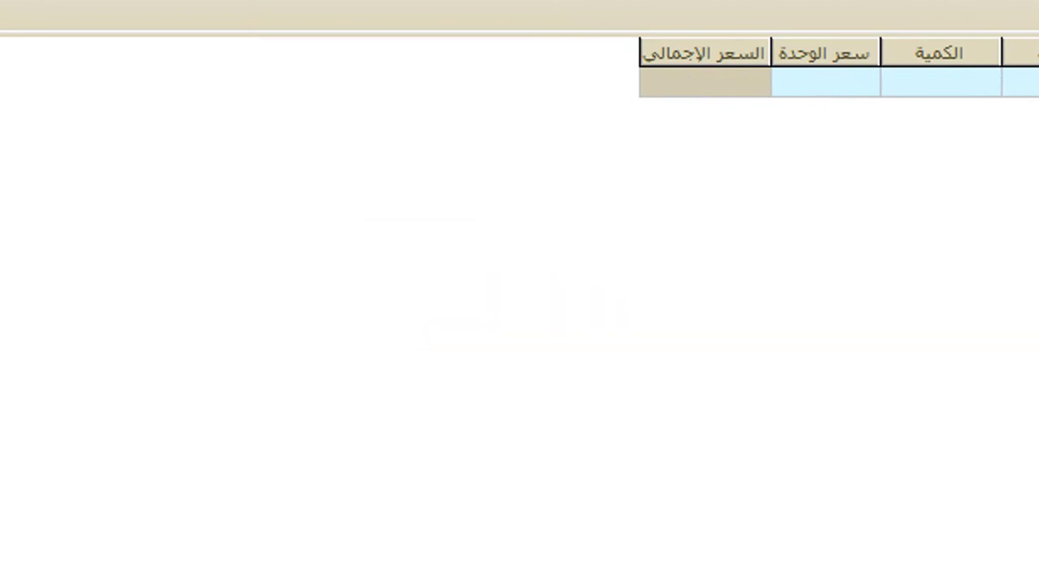